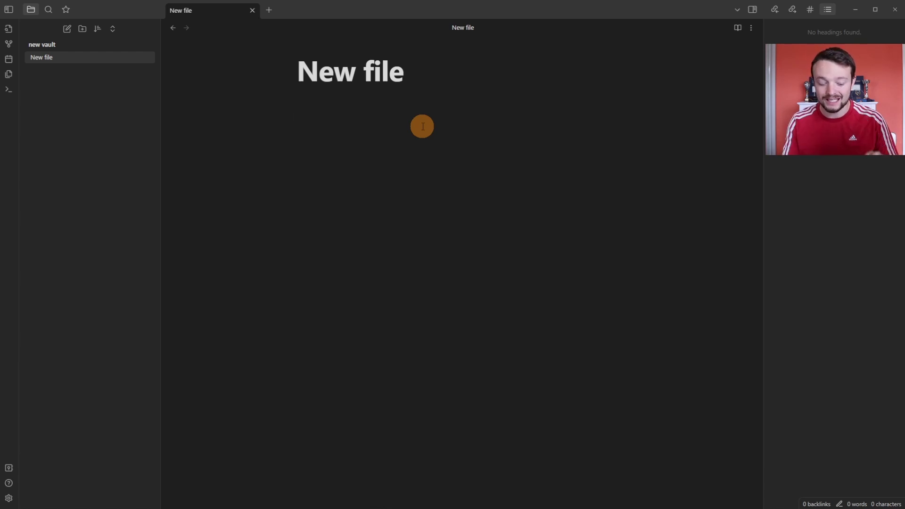
Insert yesterday's date as a 2022-10-03 link using the @ date autosuggest.
text(@)
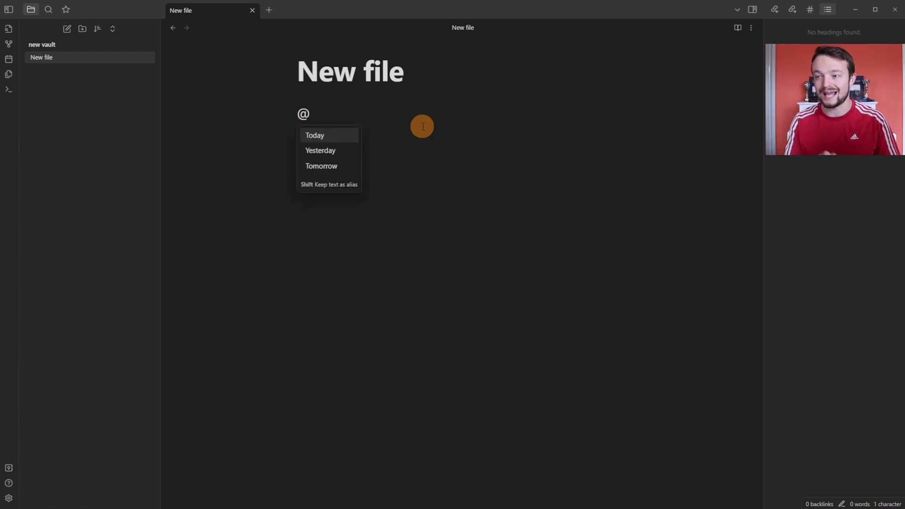
key(Down)
key(Return)
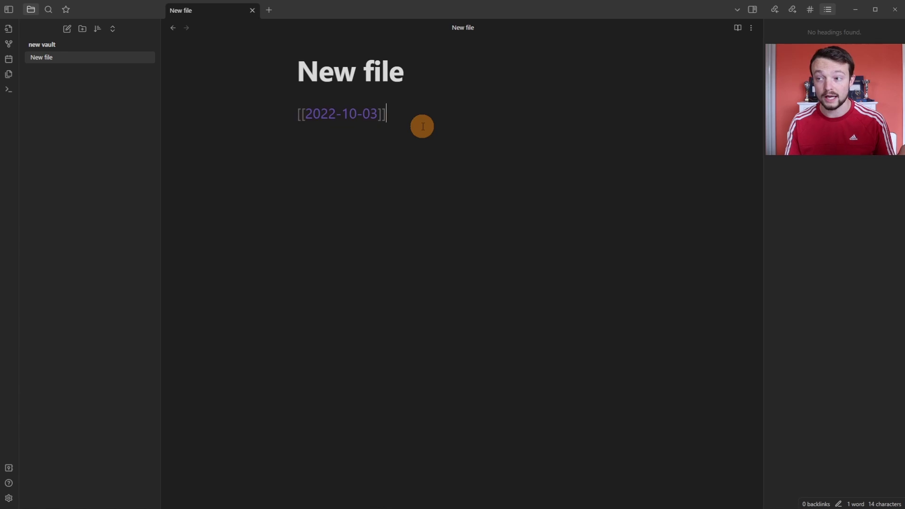
key(Return)
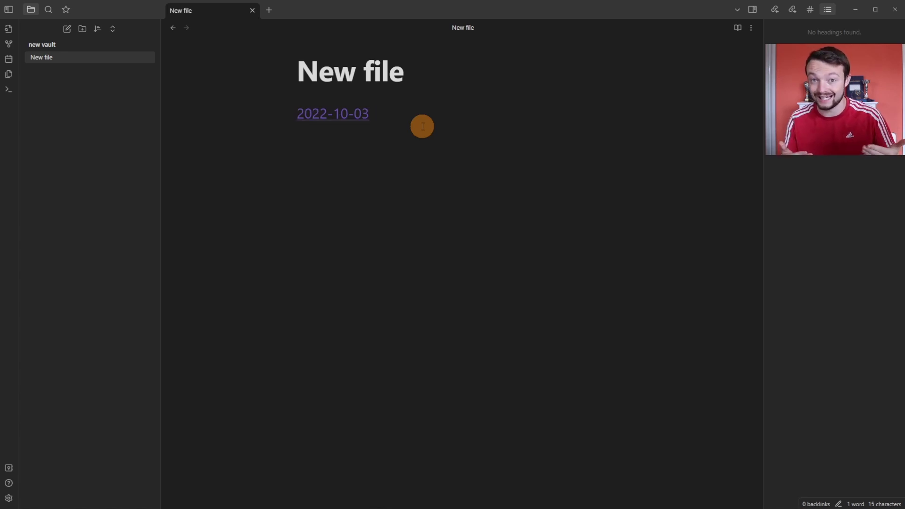
text(@)
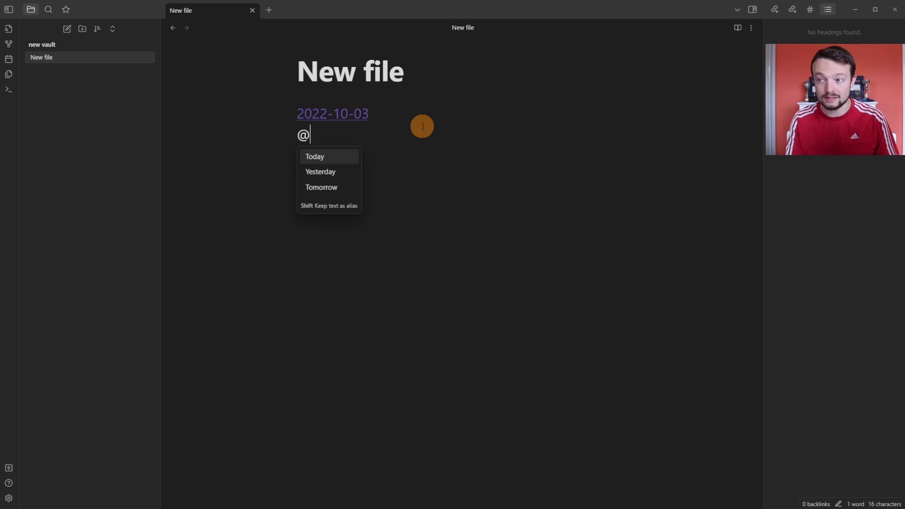
text(in 7 days)
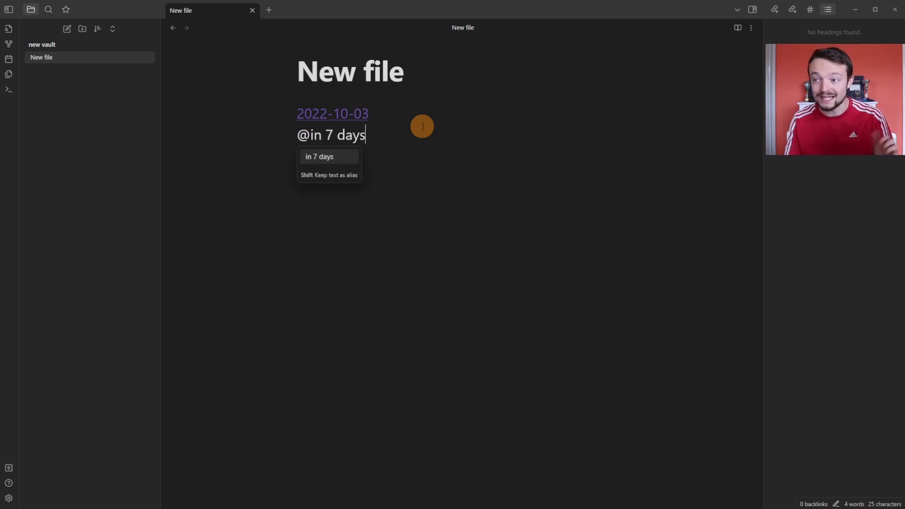
key(Return)
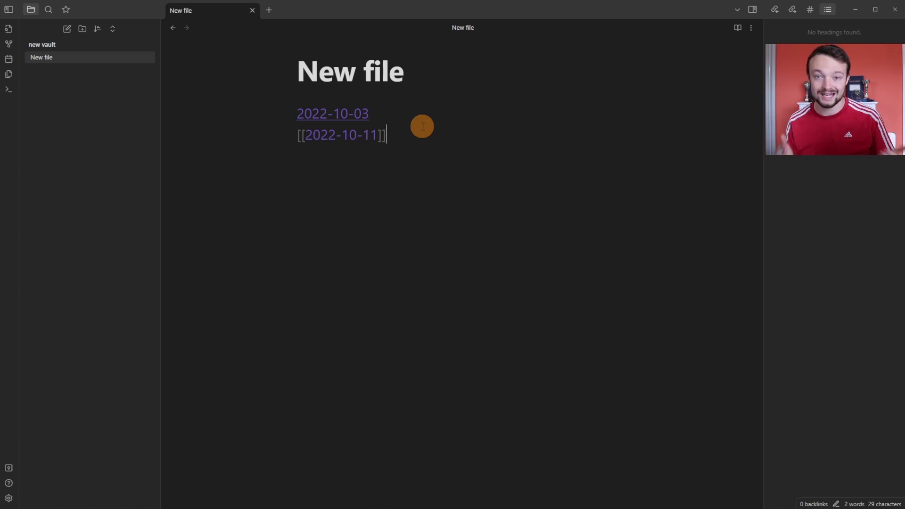
key(Return)
text(@)
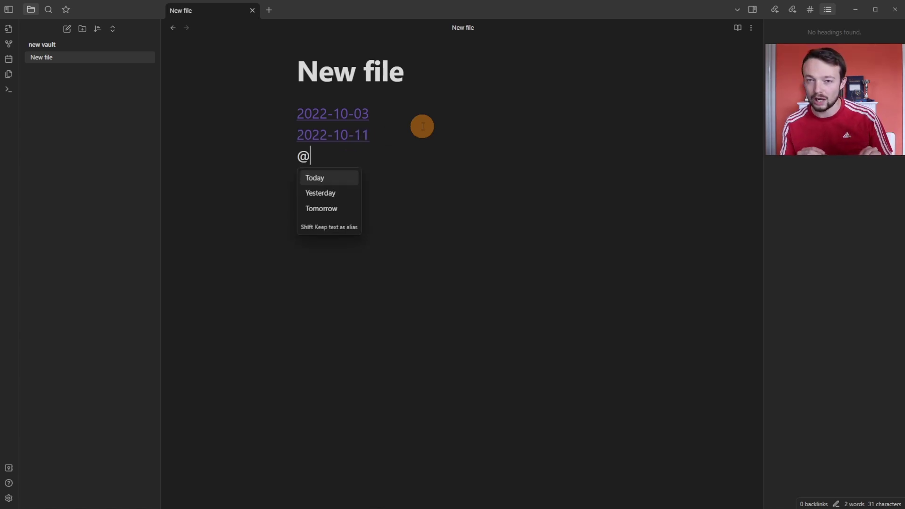
text(next)
key(Down)
key(Down)
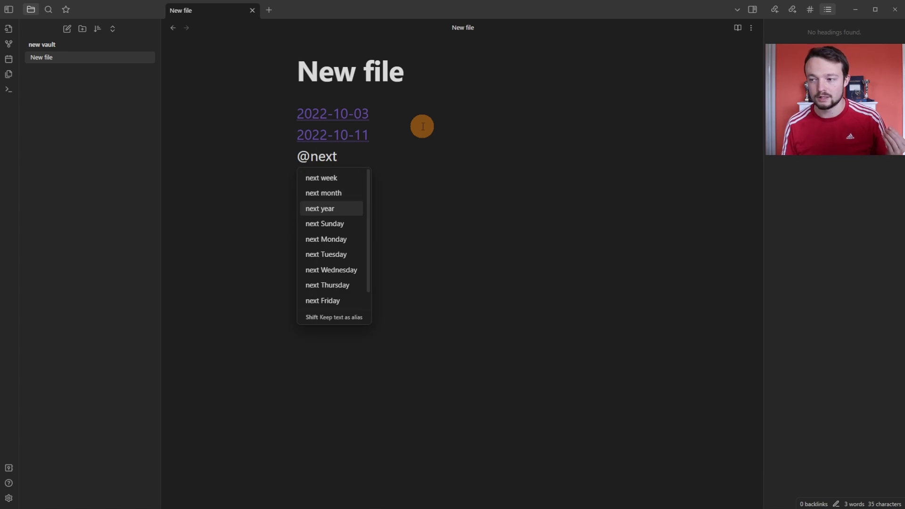
key(Down)
key(Down)
key(Down)
key(Down)
key(Down)
key(Up)
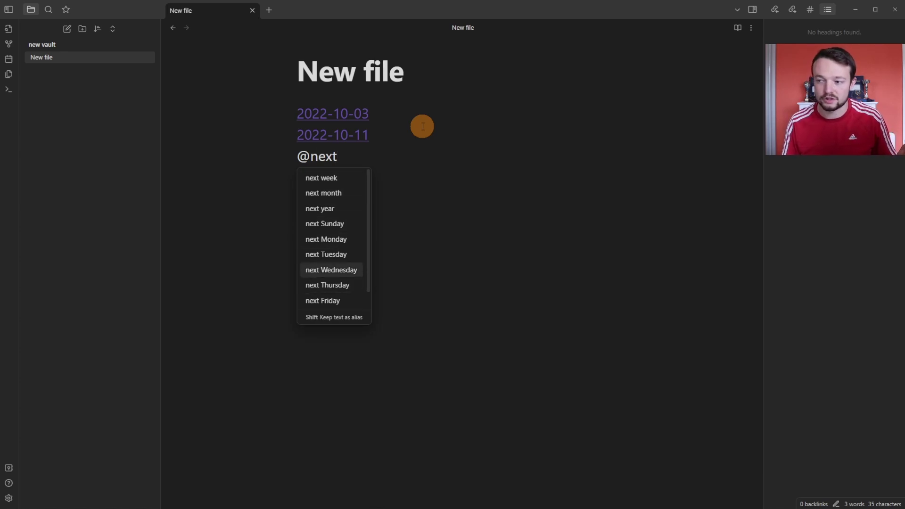
key(Up)
key(Up)
key(Return)
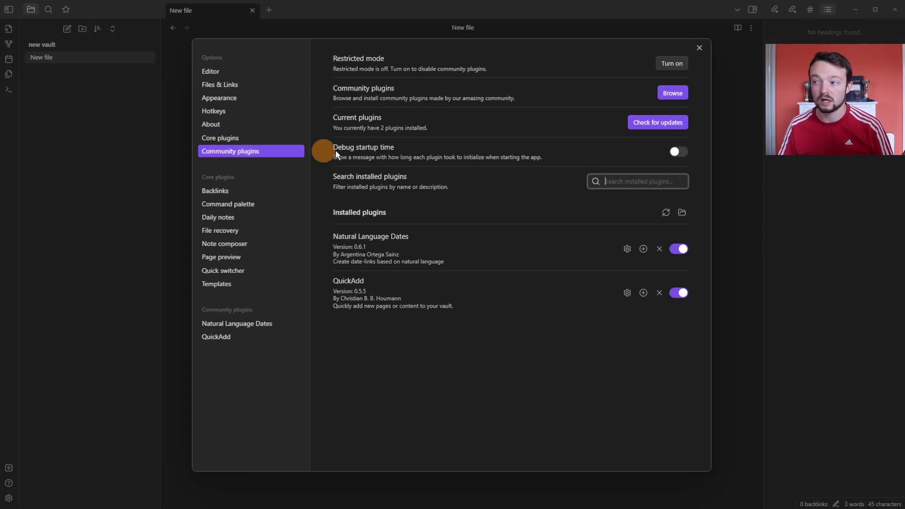
Review the installed Natural Language Dates plugin options, then return to the note and type @.
click(672, 93)
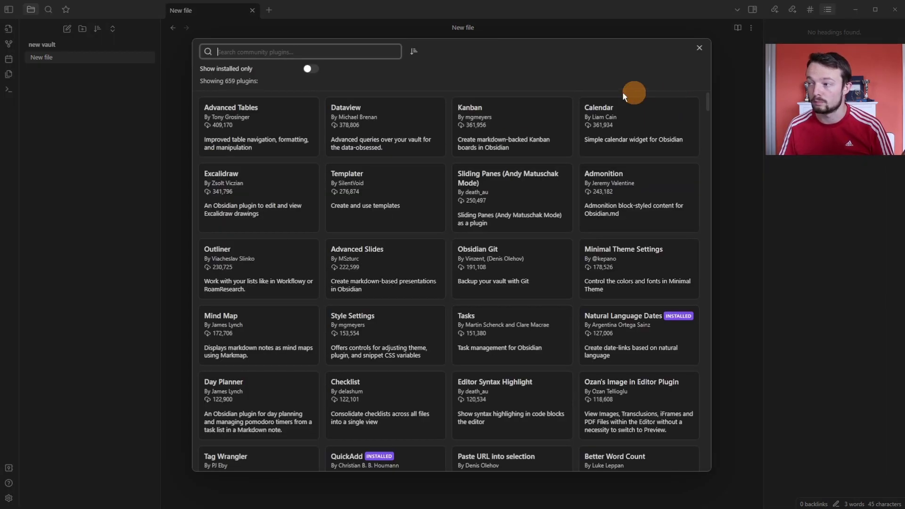
click(309, 69)
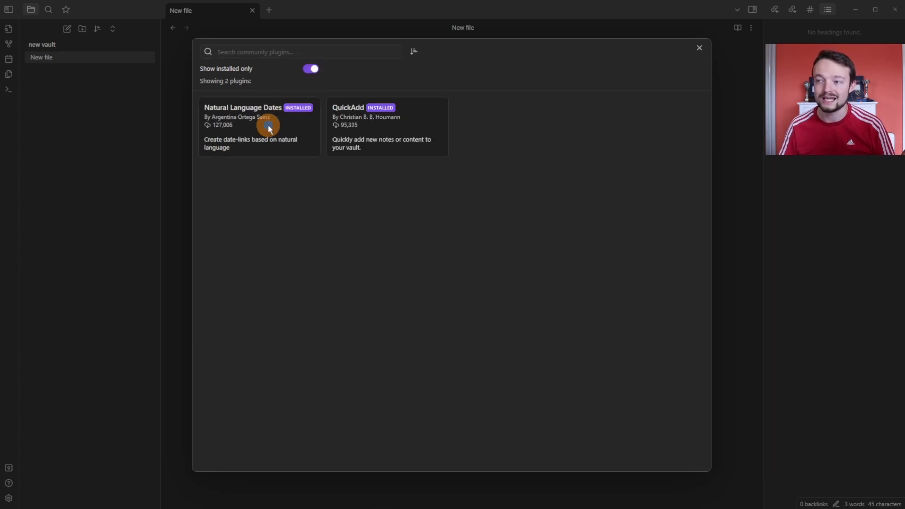
click(269, 125)
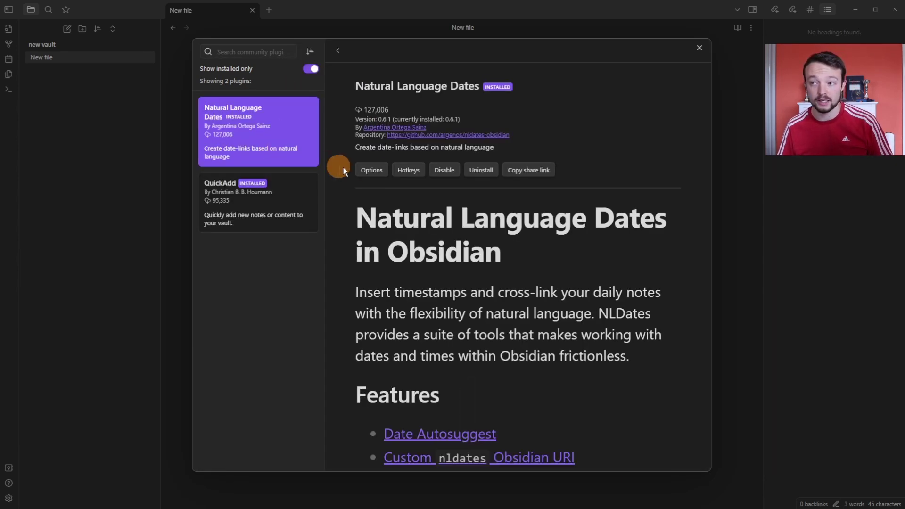
click(372, 170)
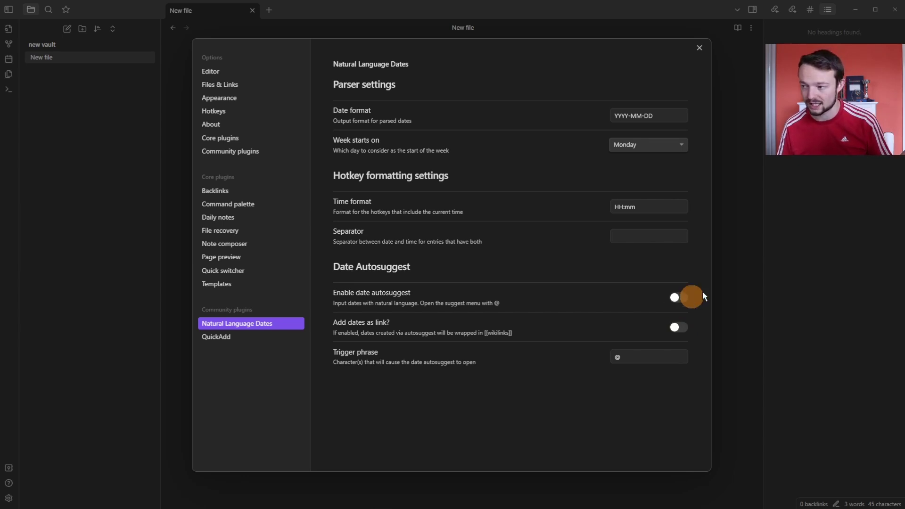
click(731, 273)
text(@)
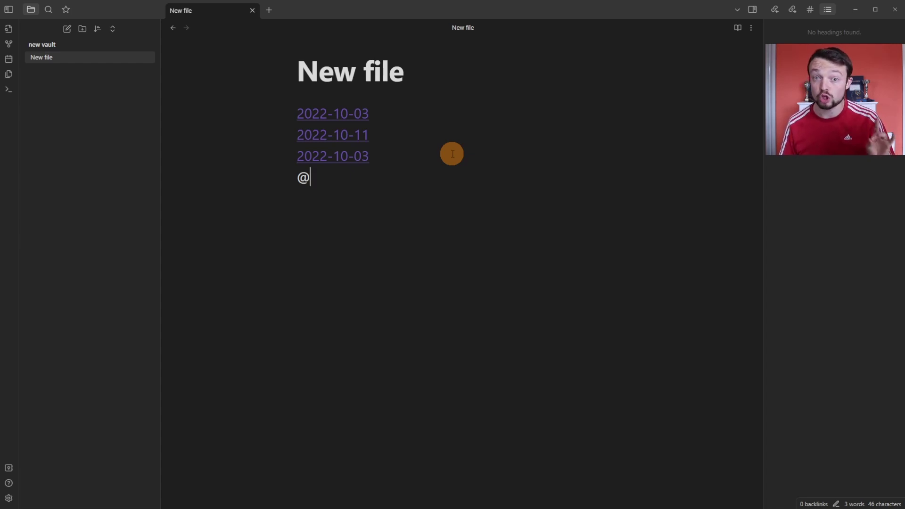
Delete the stray @ from the last line of the note.
key(BackSpace)
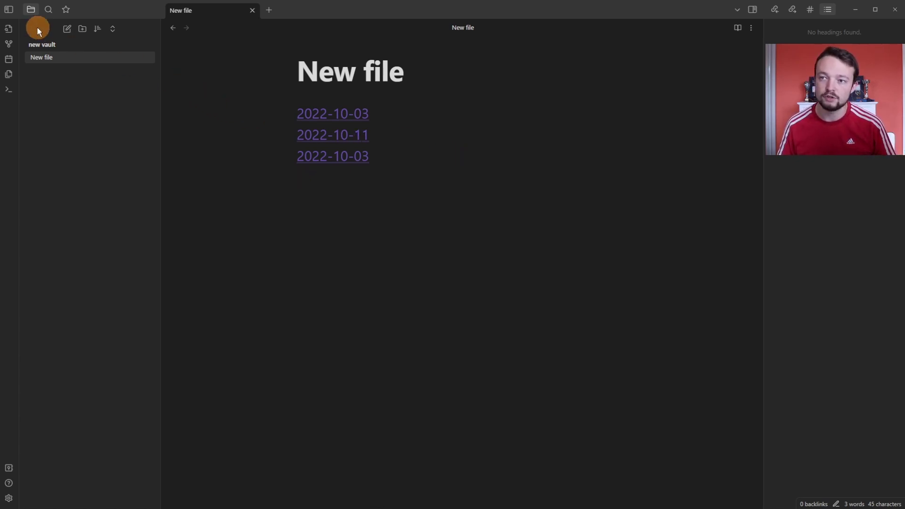
Launch the Natural Language Dates date picker from the command palette.
click(10, 89)
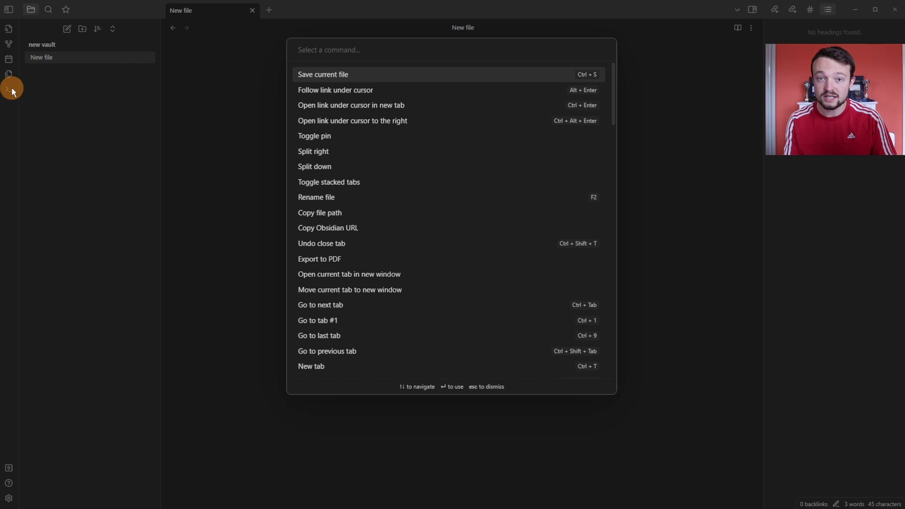
text(natural language dates)
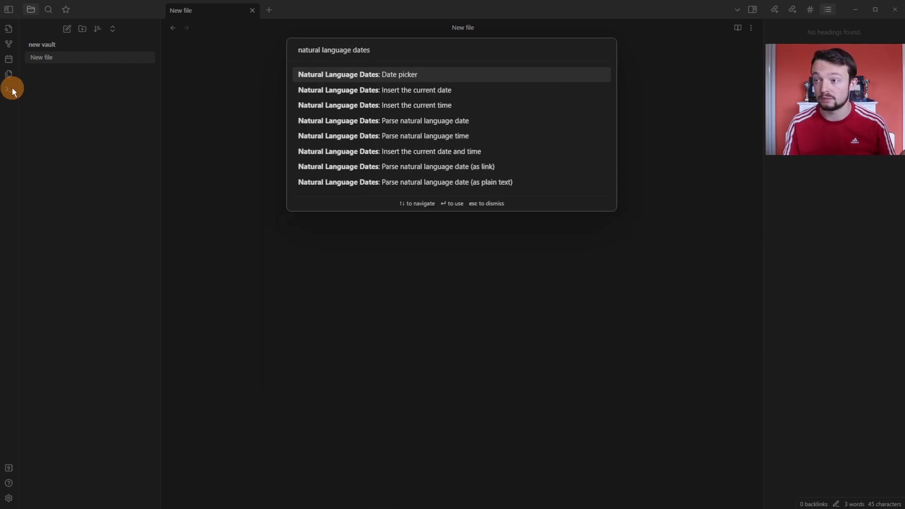
key(Return)
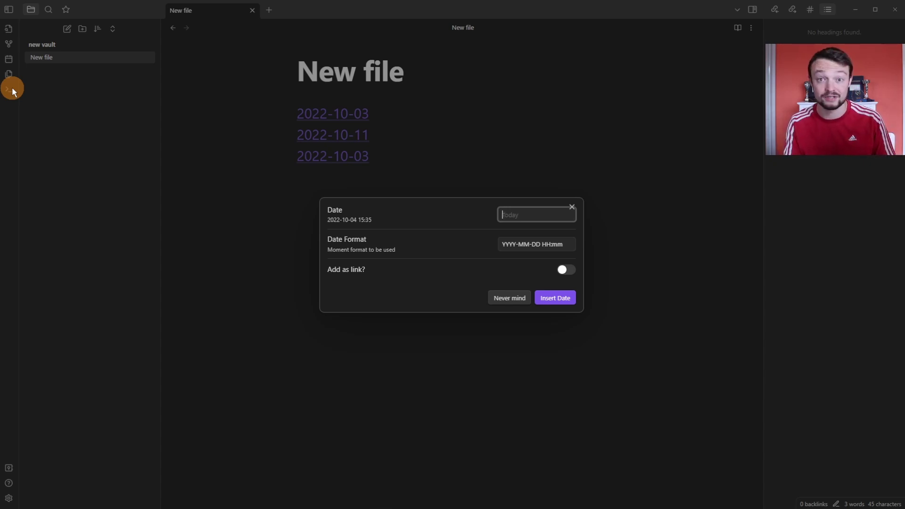
Insert 'in 7 days' as plain-text 2022-10-11 using date format YYYY-MM-DD, then select it.
text(in 7 days)
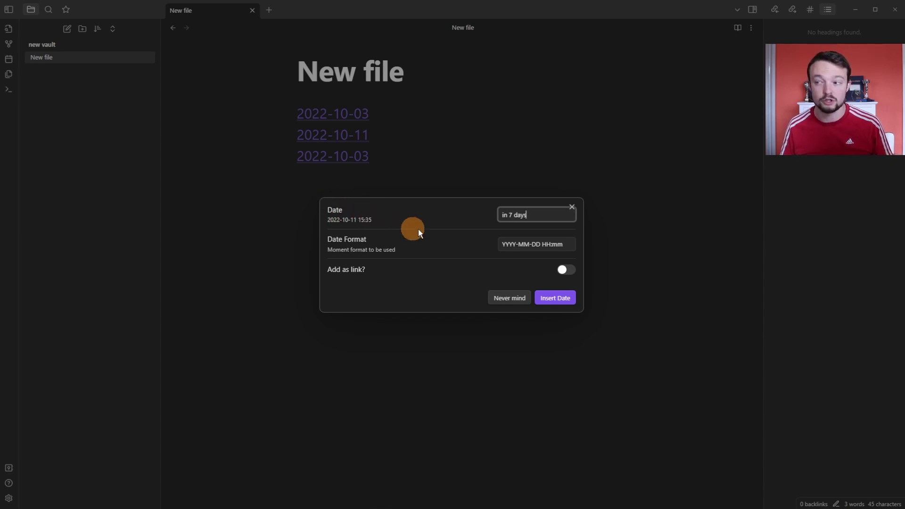
double_click(550, 245)
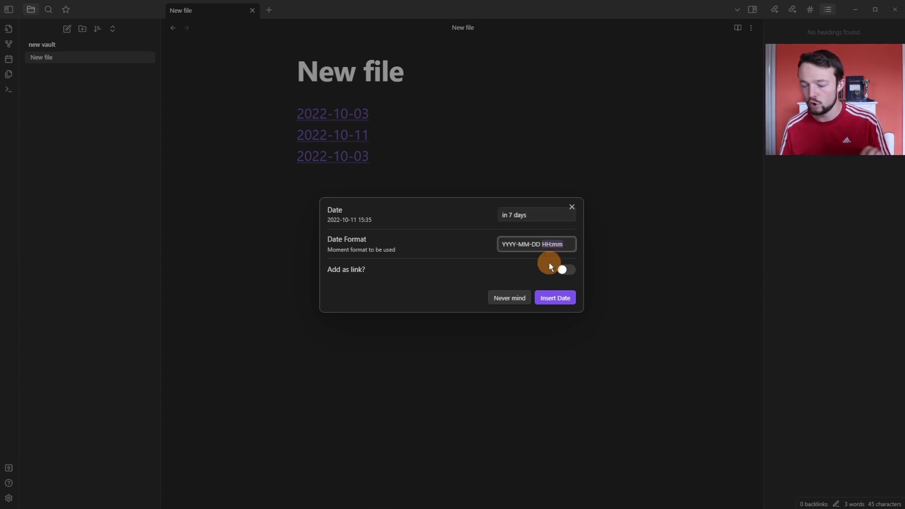
key(BackSpace)
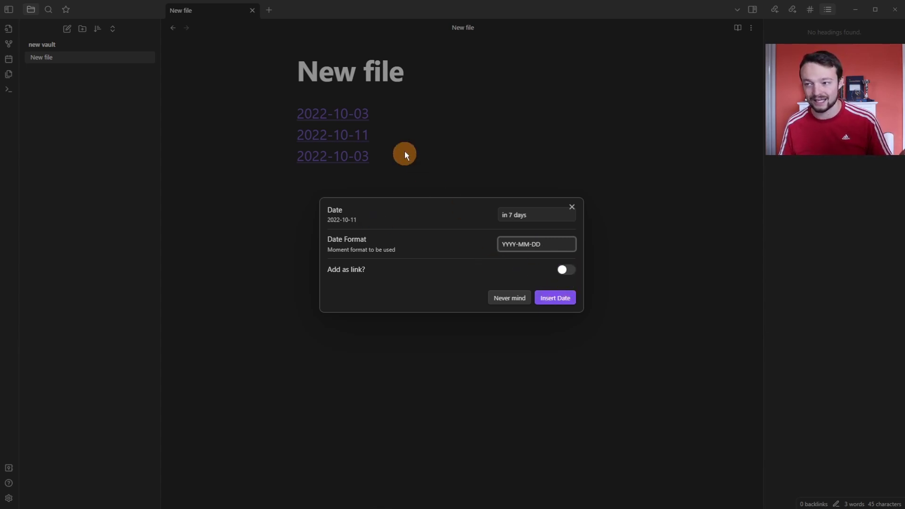
click(561, 298)
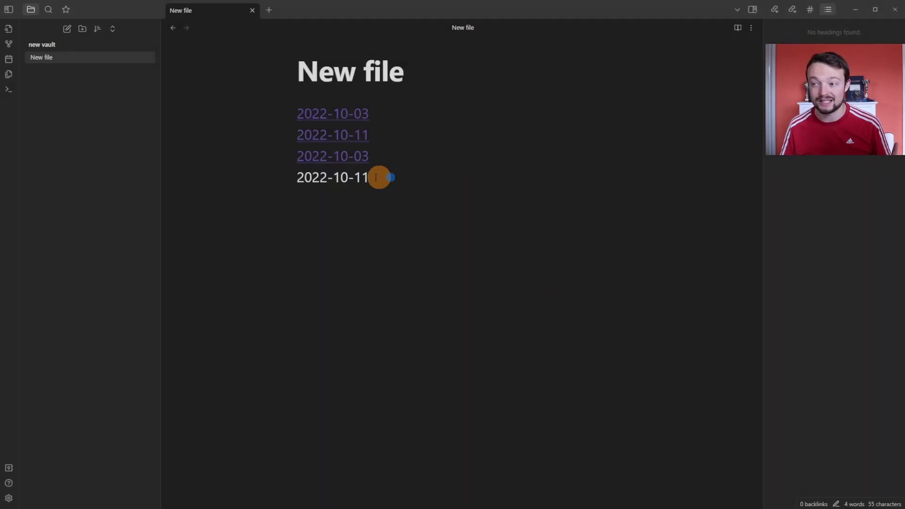
drag(377, 177, 275, 180)
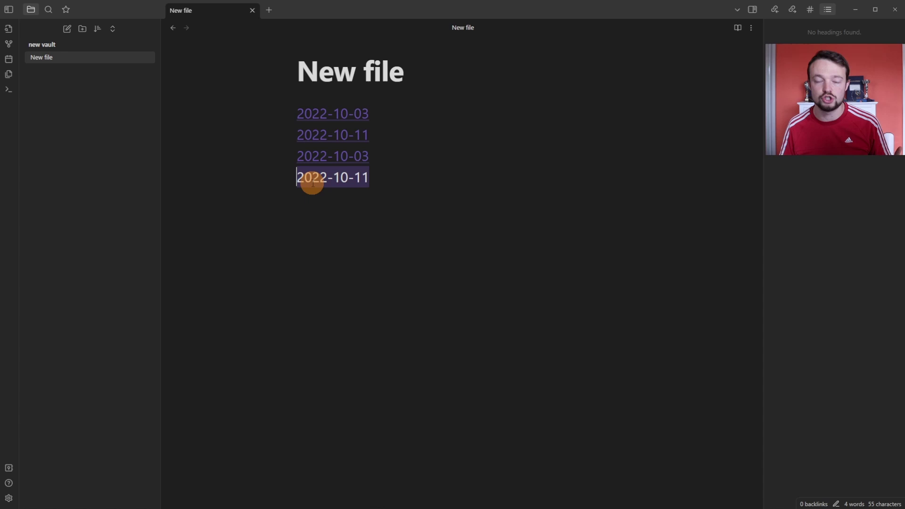
click(380, 137)
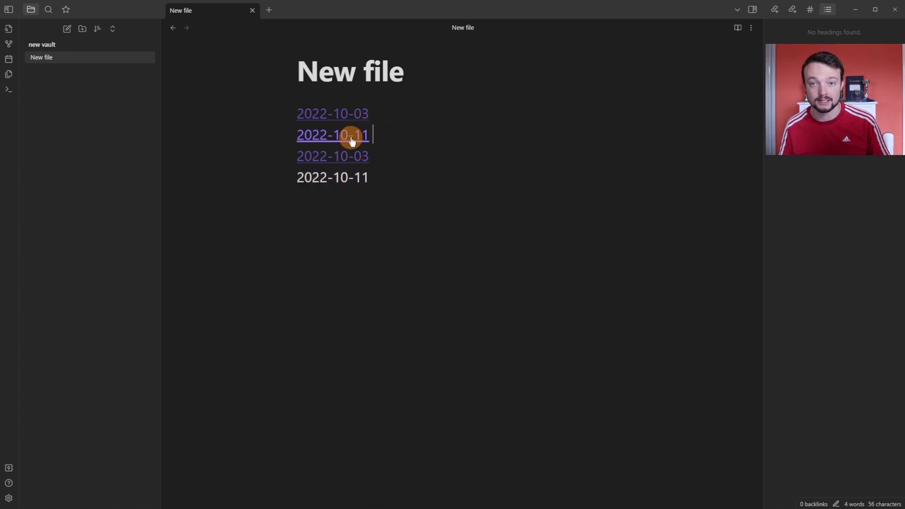
Enable date autosuggest and dates as links in Natural Language Dates, keeping Monday as week start.
key(ctrl+comma)
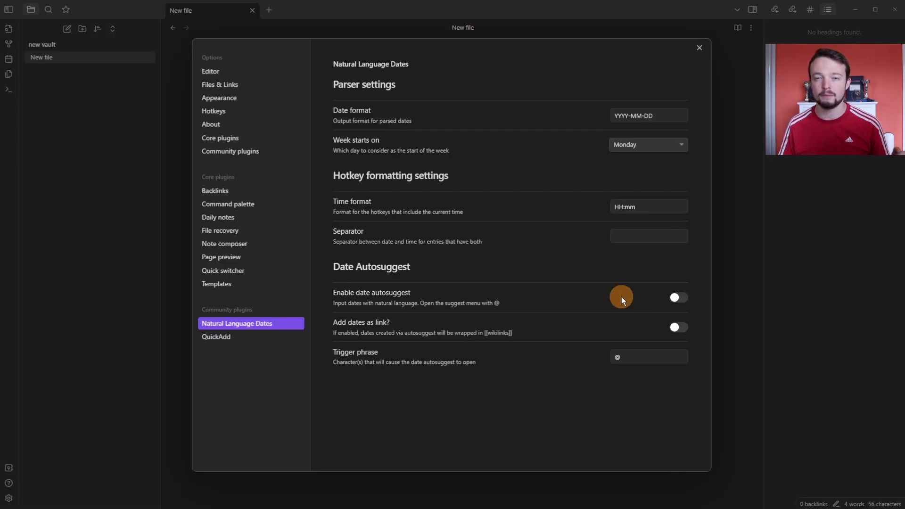
click(683, 298)
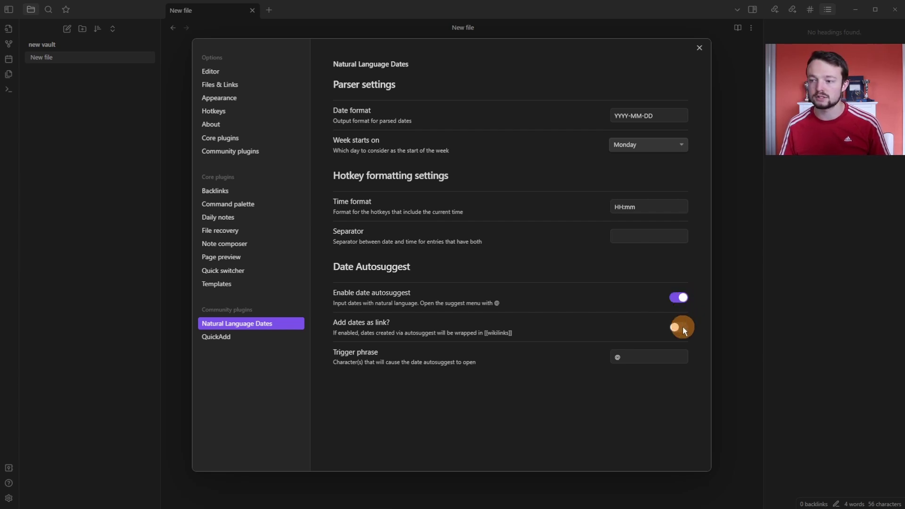
click(683, 327)
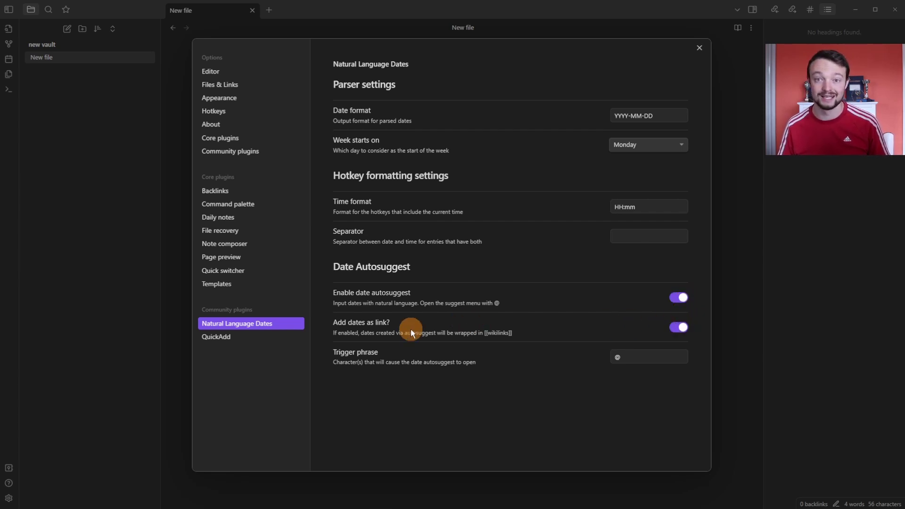
click(622, 359)
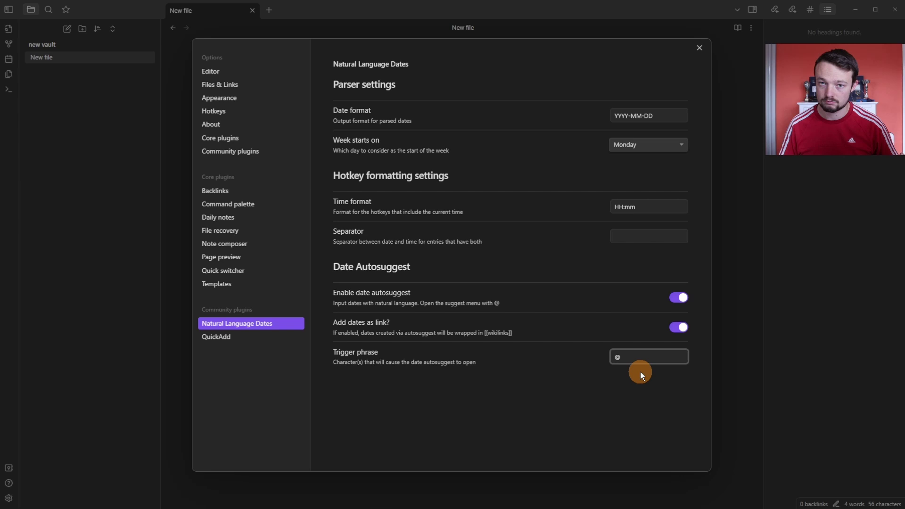
click(648, 145)
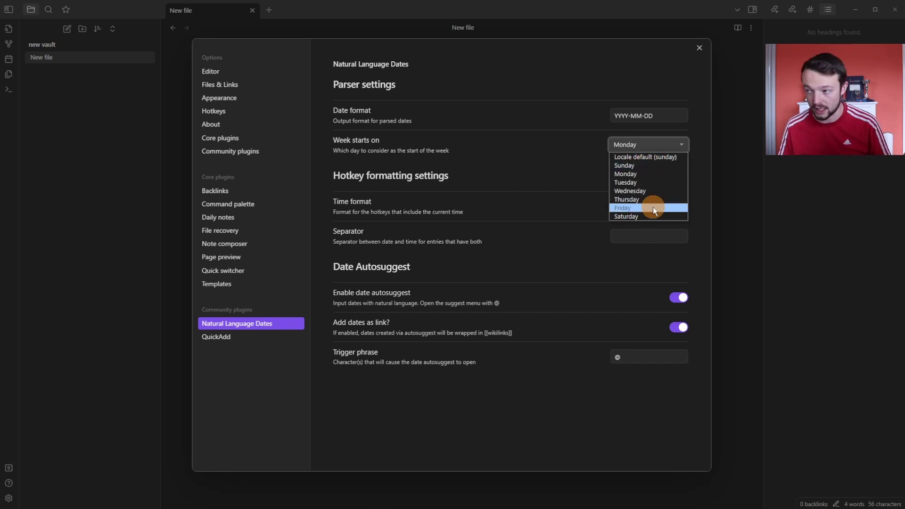
click(649, 176)
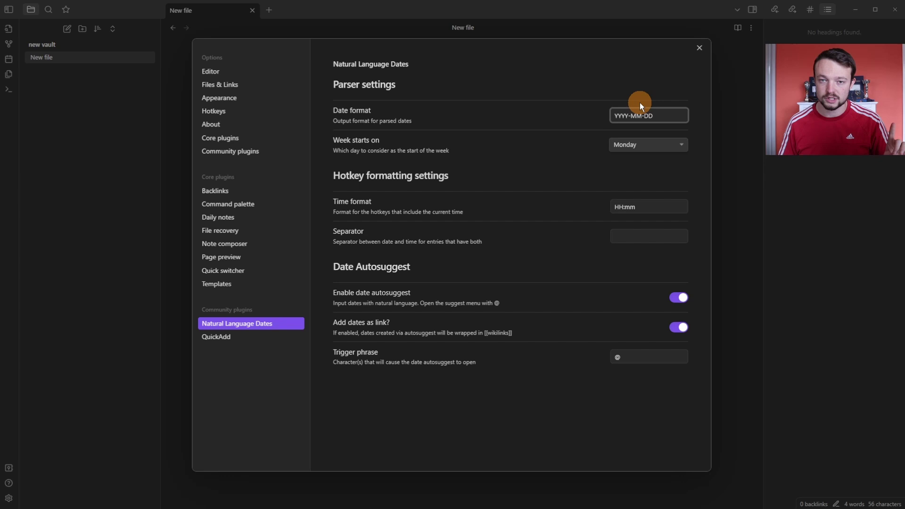
Check the Daily notes date format, then close Settings.
click(222, 217)
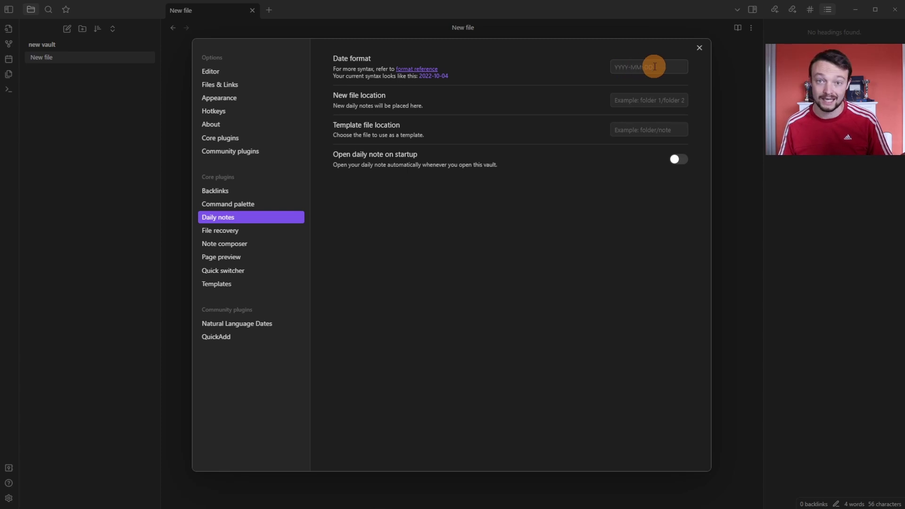
key(Escape)
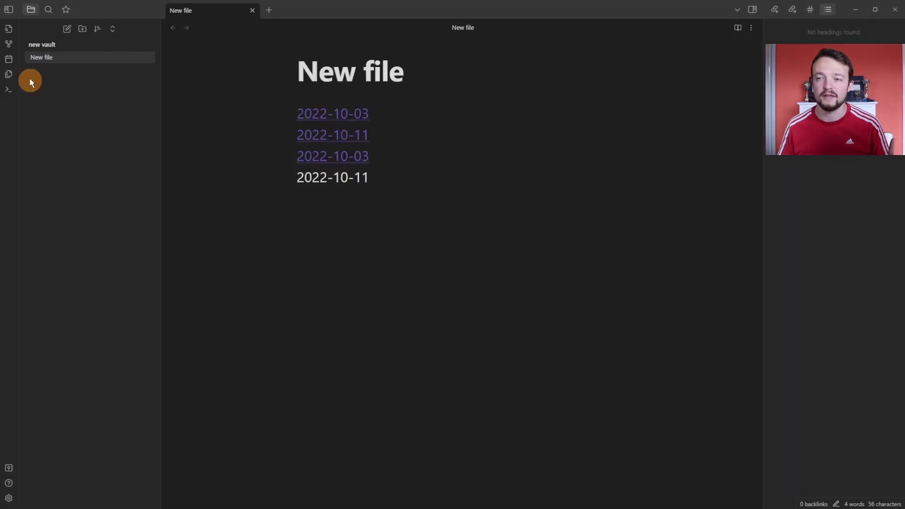
Create today's daily note, add a 2022-10-04 link to New file, and follow it.
click(10, 61)
click(115, 68)
click(325, 201)
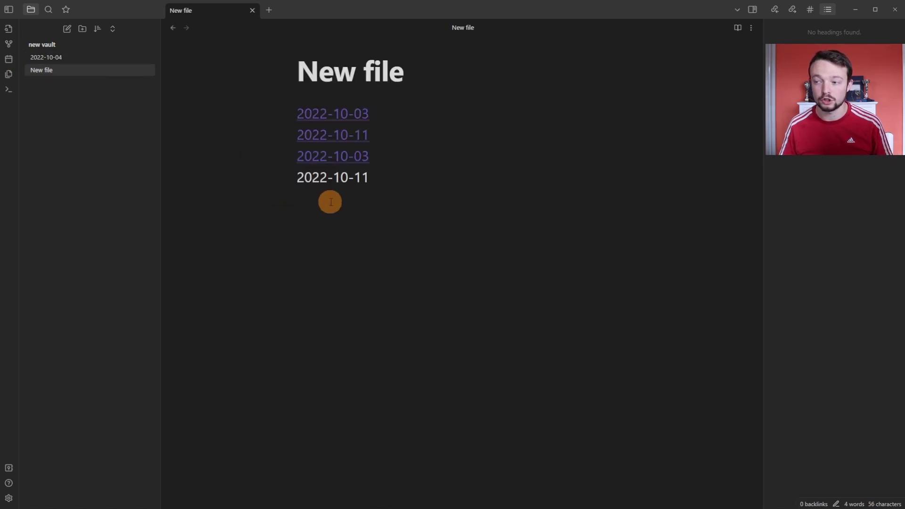
text(@)
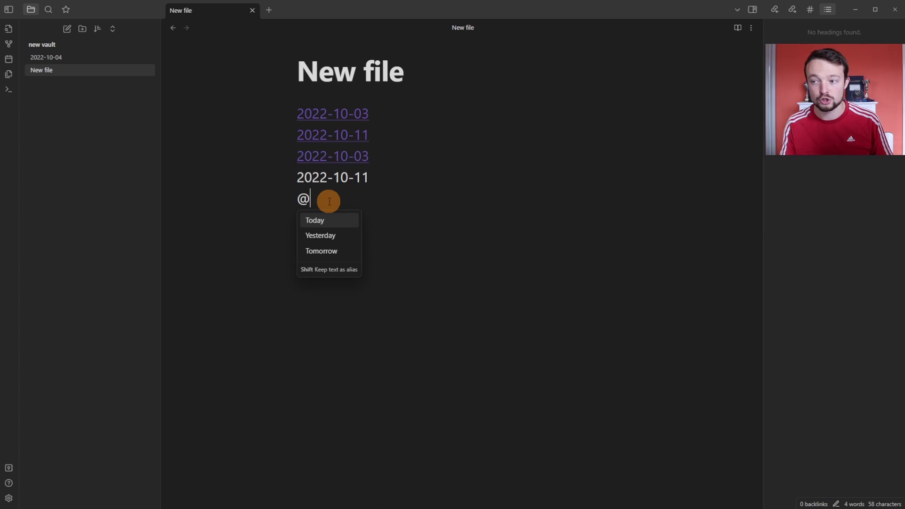
key(Return)
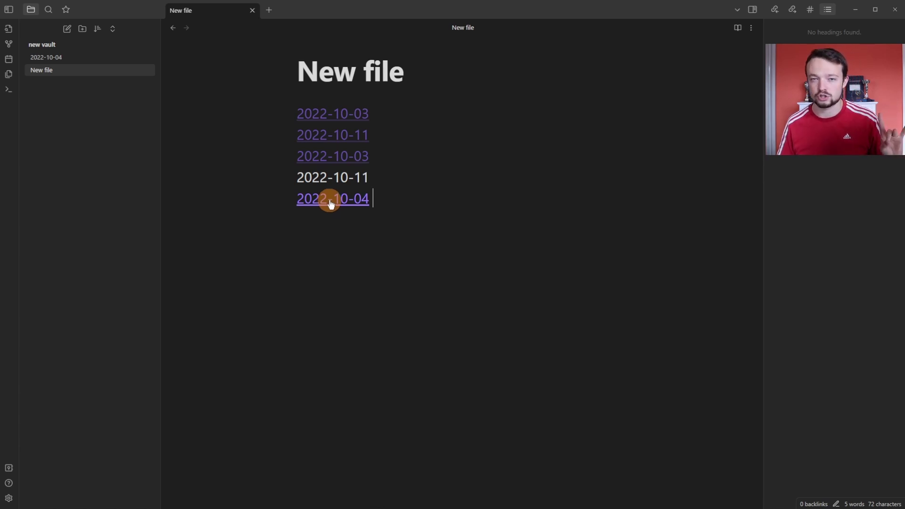
click(330, 203)
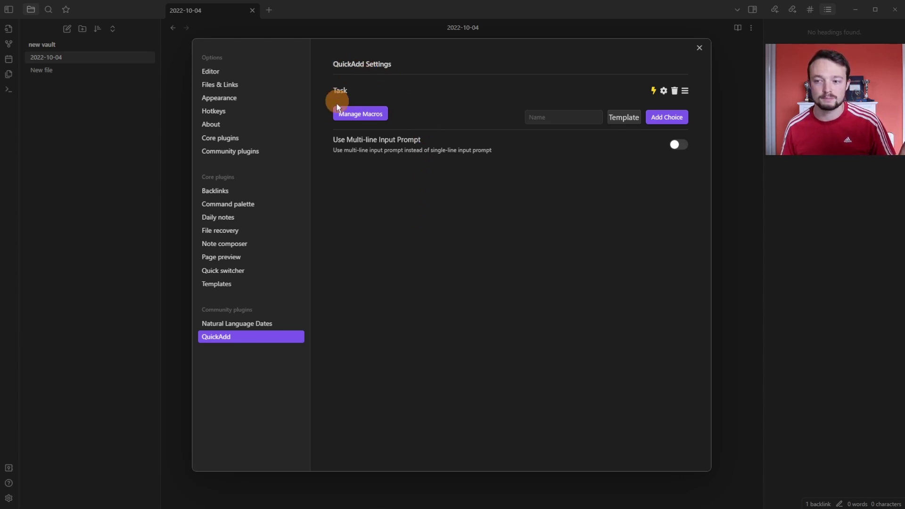
View the installed plugins, then run QuickAdd: Task with scheduled date 'in 7 days'.
click(271, 152)
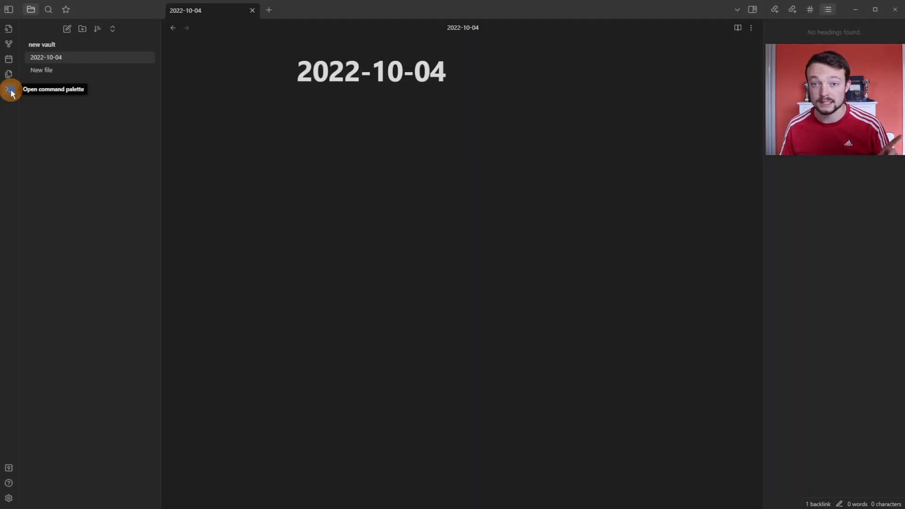
click(9, 91)
text(quick)
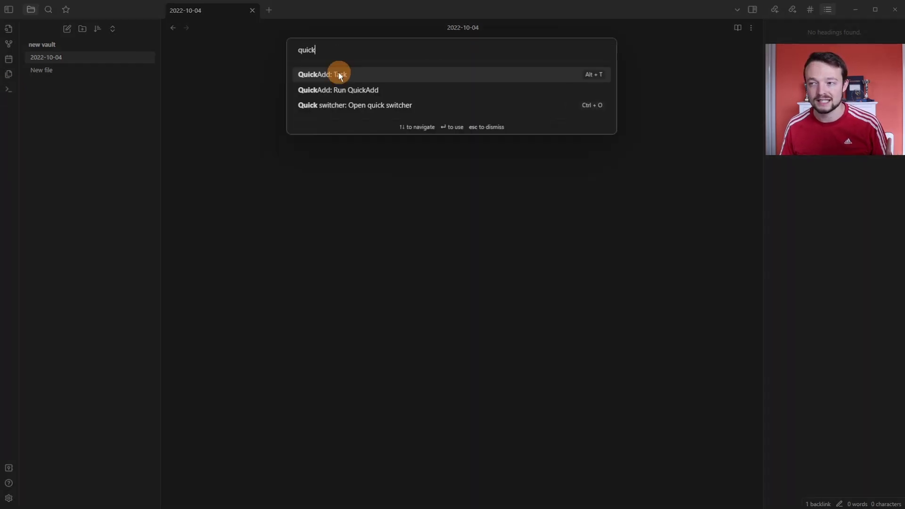
click(363, 74)
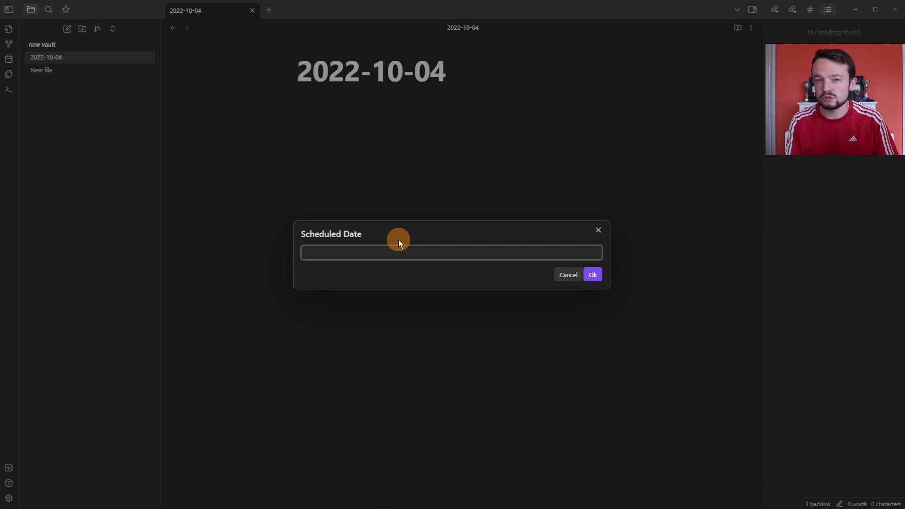
text(in 7 days)
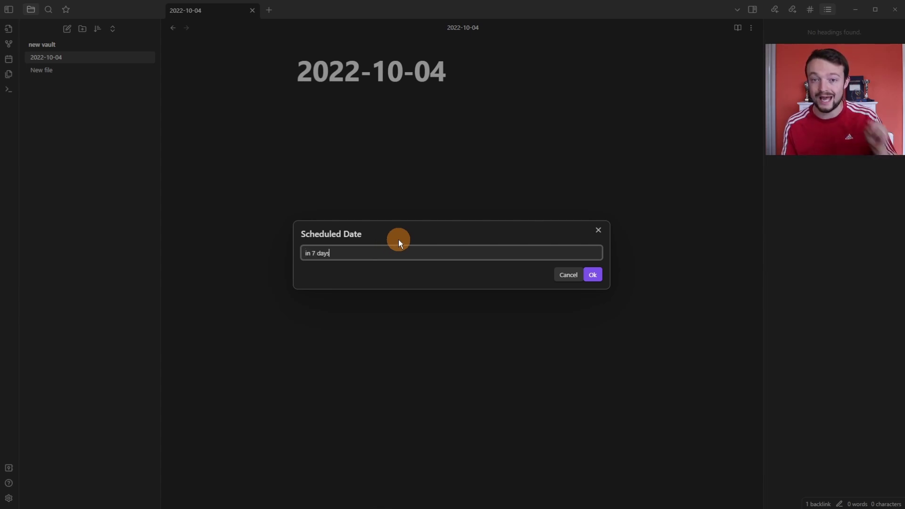
key(Return)
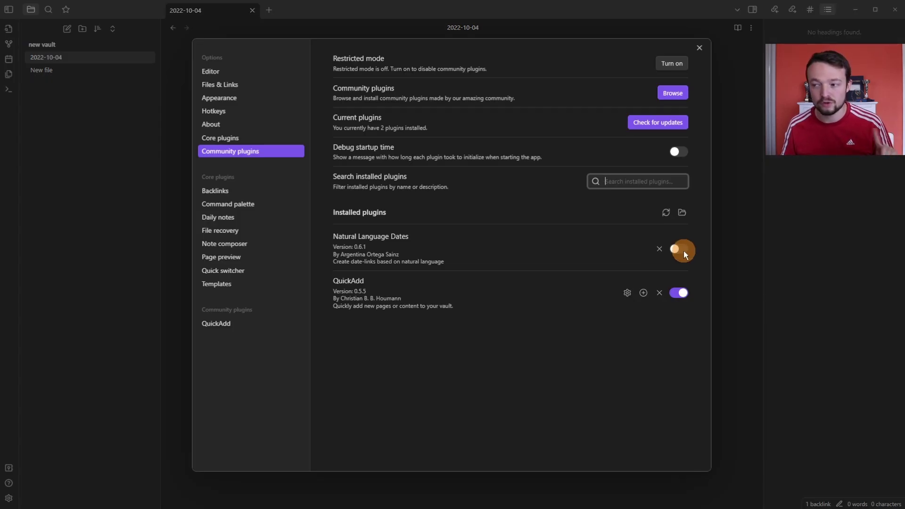
Re-enable Natural Language Dates and capture QuickAdd task 'test task' scheduled 'in 7 days'.
click(683, 250)
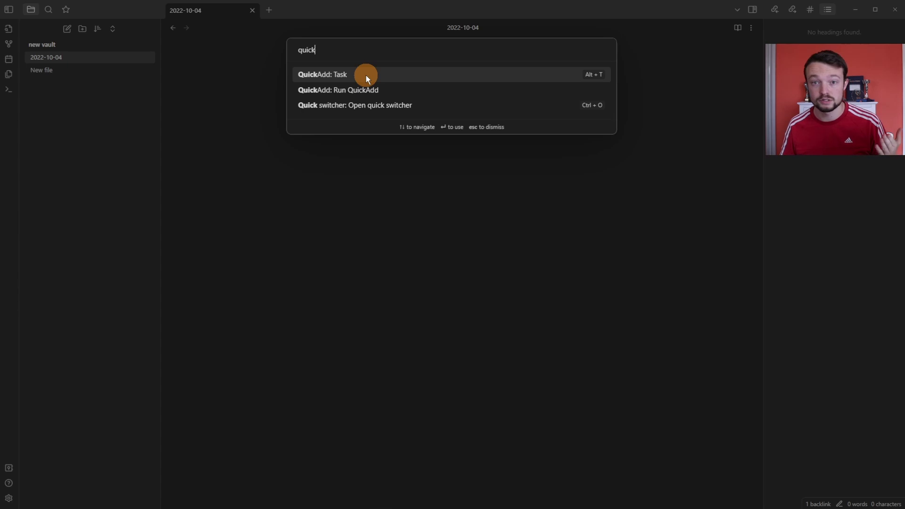
click(365, 75)
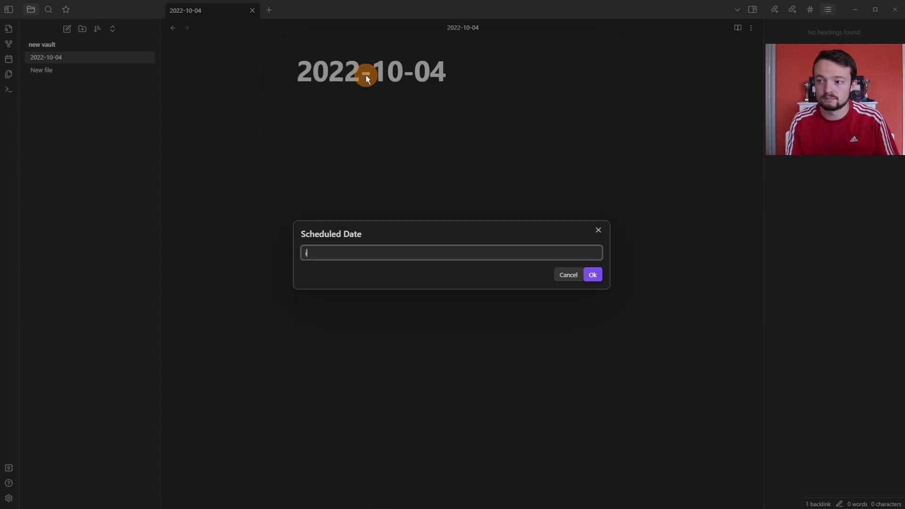
key(Return)
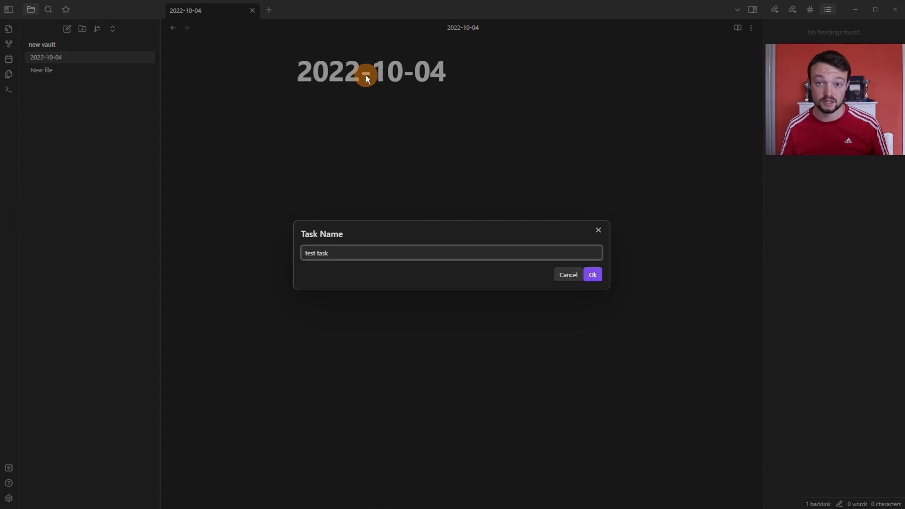
key(Return)
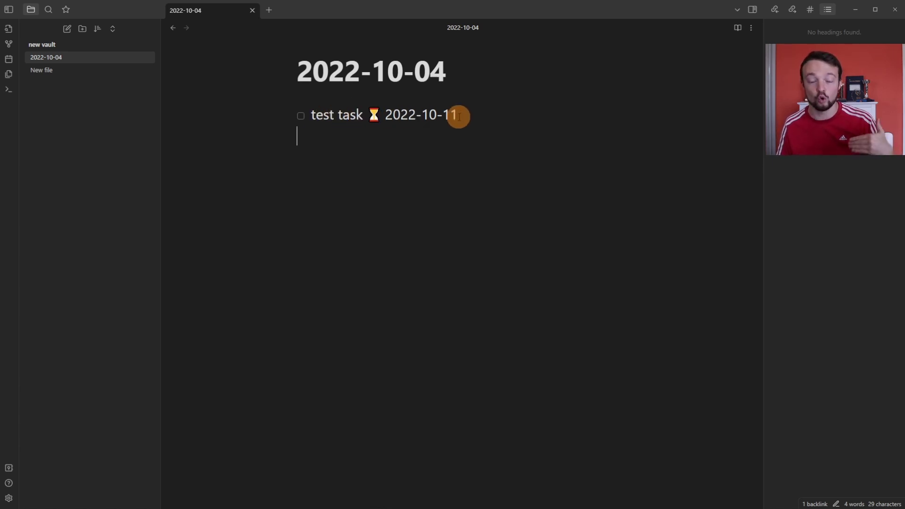
Open the QuickAdd Task choice settings and select its capture format with the YYYY-MM-DD Scheduled Date.
key(ctrl+comma)
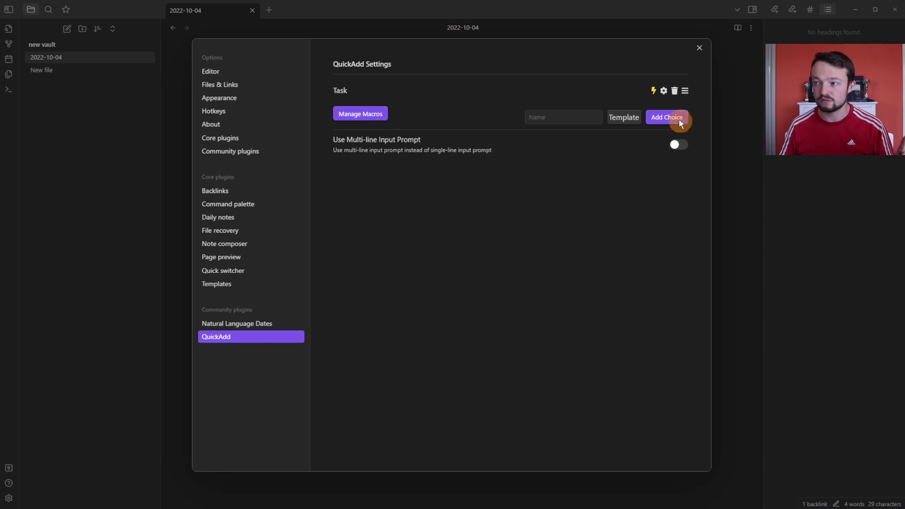
click(664, 92)
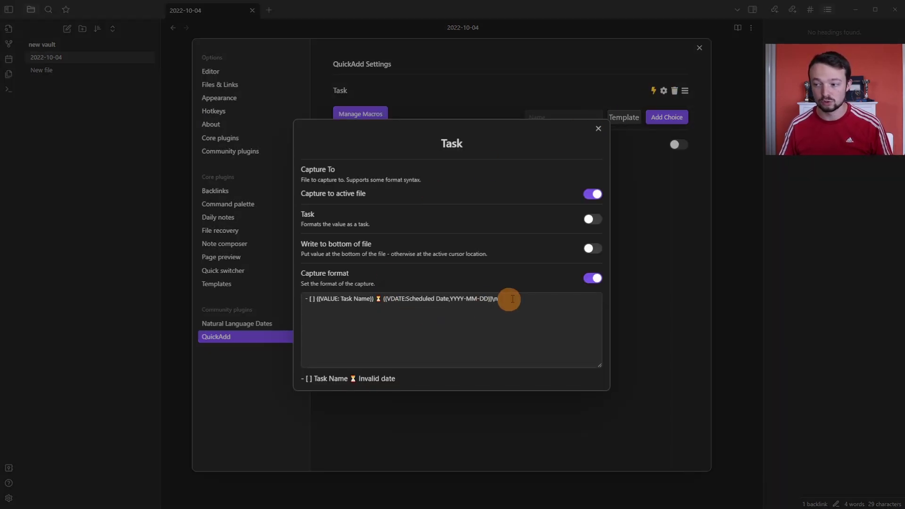
drag(502, 299, 327, 296)
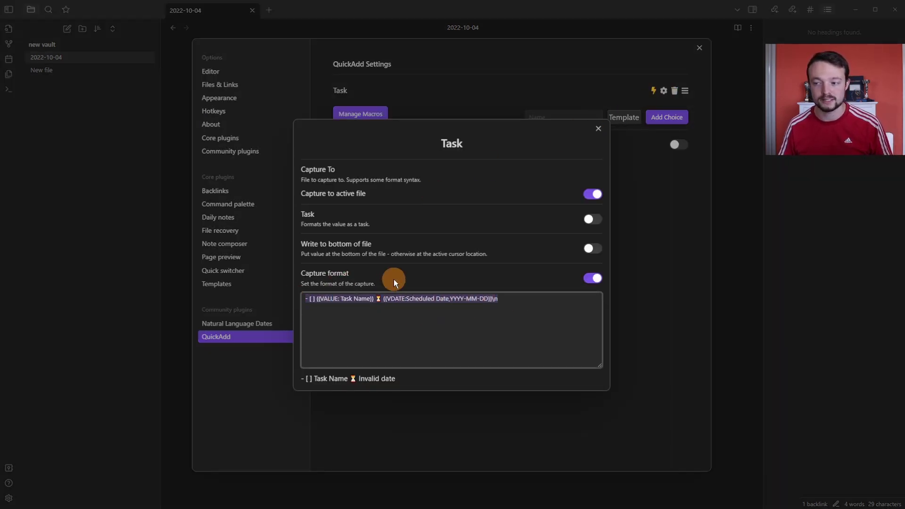